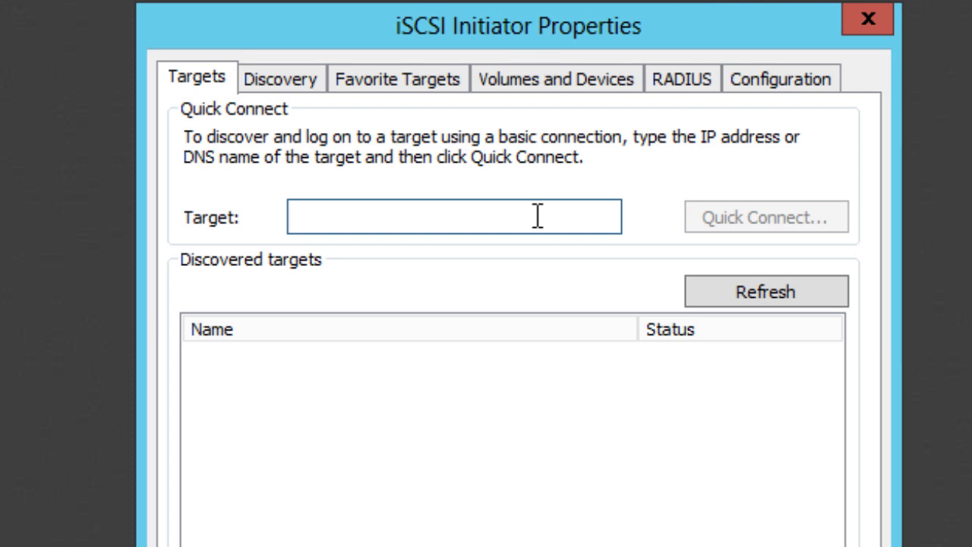
Replace the target address 192.168.129.153 with the storage server's confirmed IP 192.168.129.239
text(192)
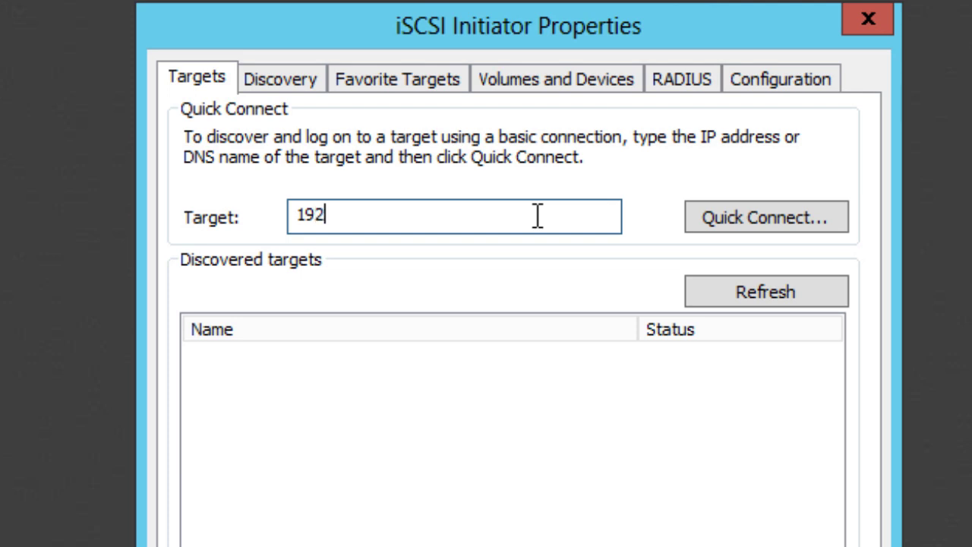
text(.168.129.1)
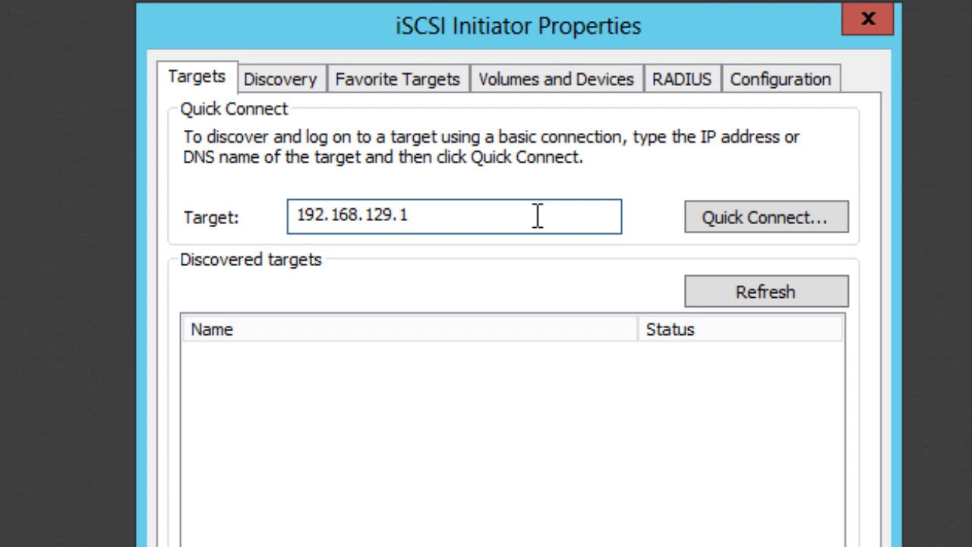
text(53)
click(784, 215)
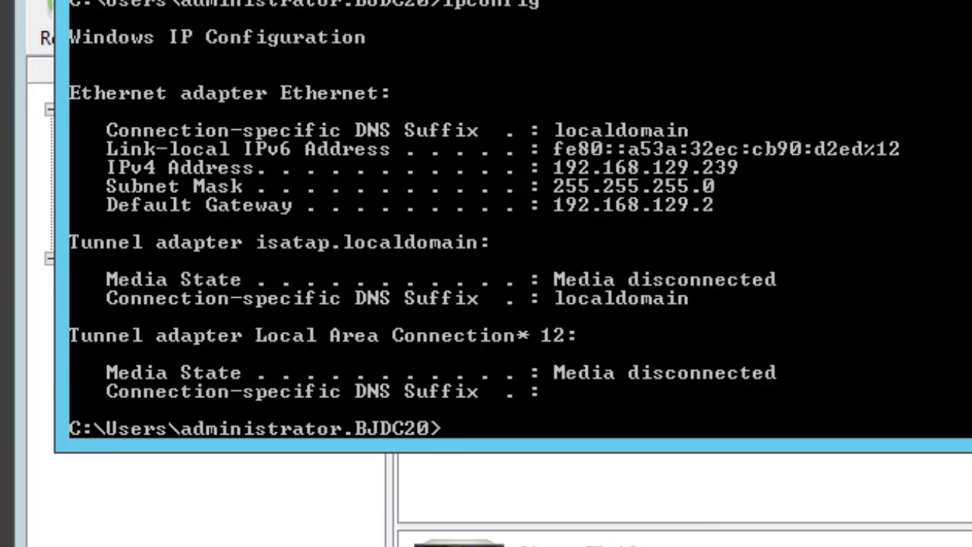
text(exit)
key(Return)
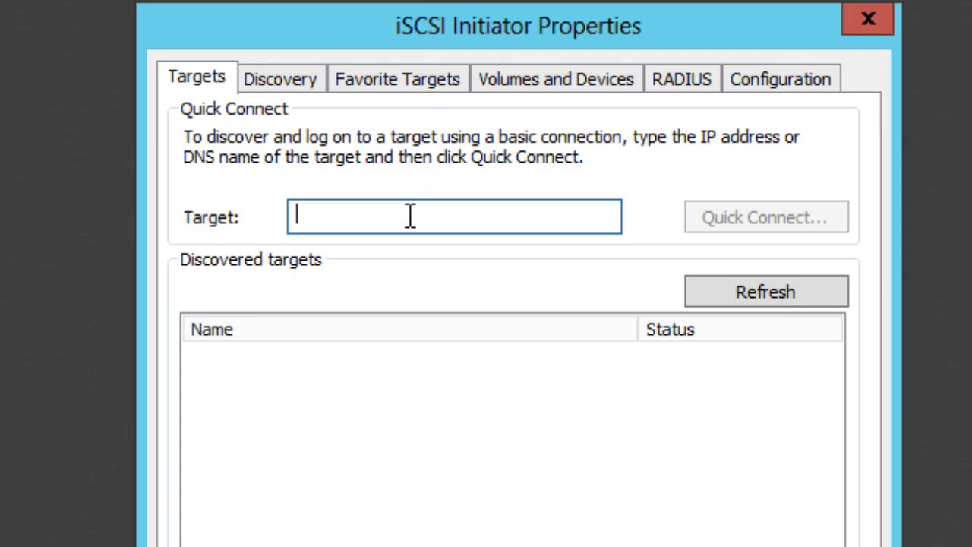
text(192.1)
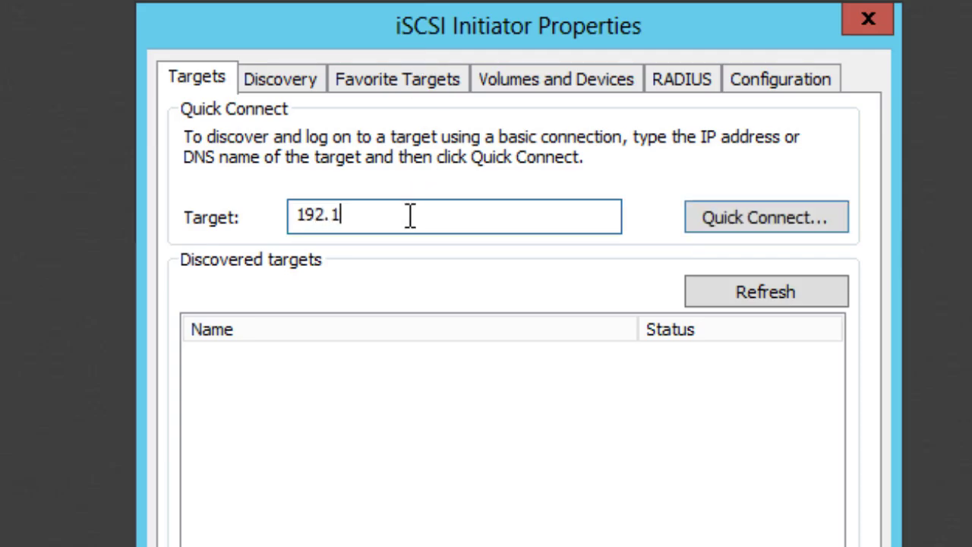
text(68.12)
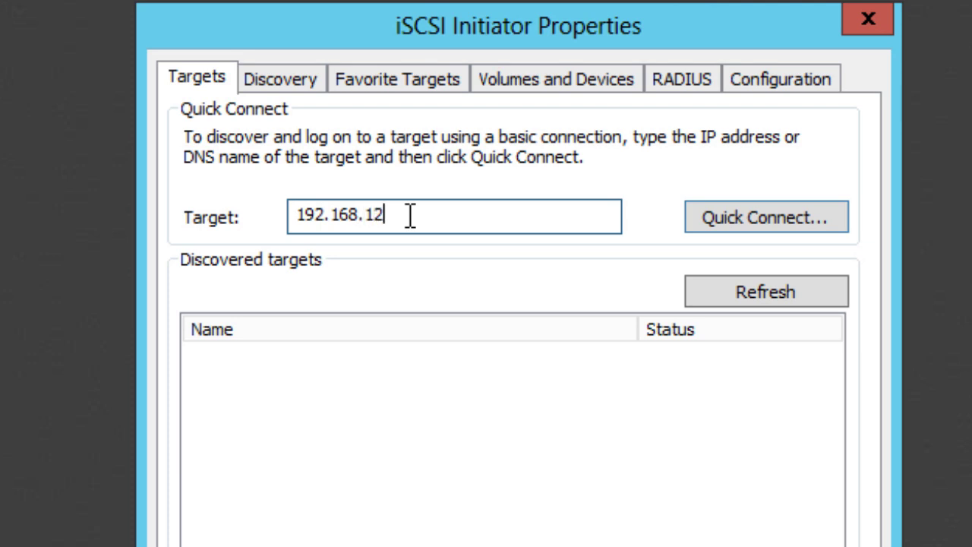
text(9.239)
Quick Connect to 192.168.129.239 and connect imagefile1–3, leaving mydrive1 inactive
click(760, 218)
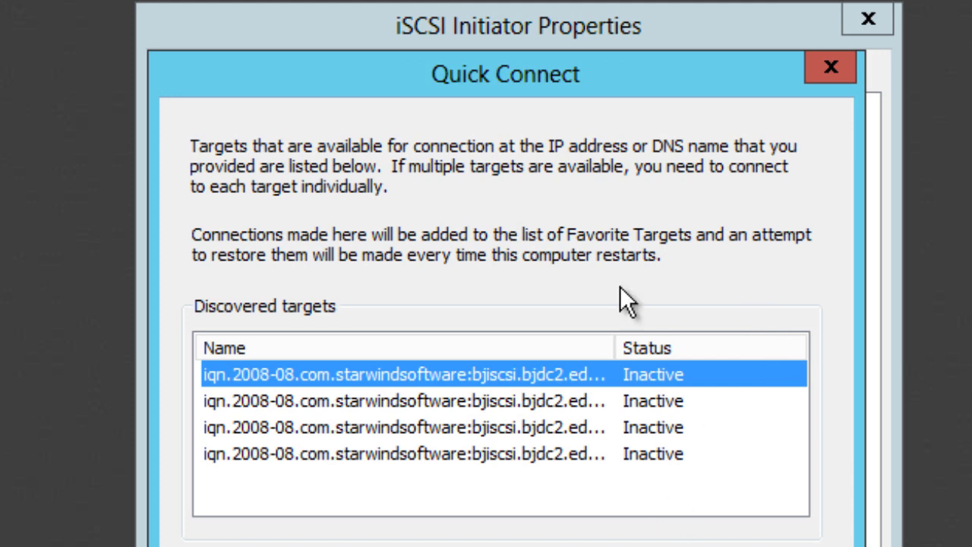
double_click(621, 348)
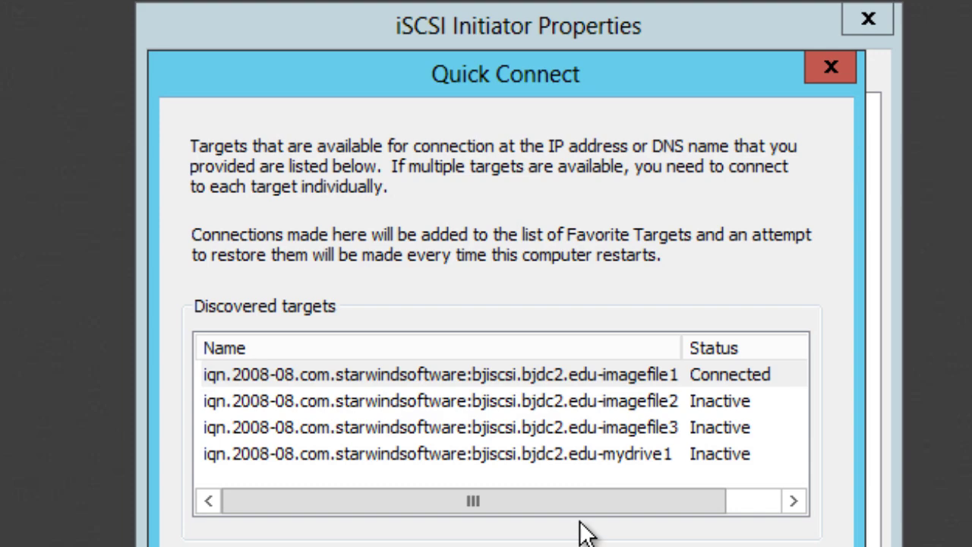
click(660, 401)
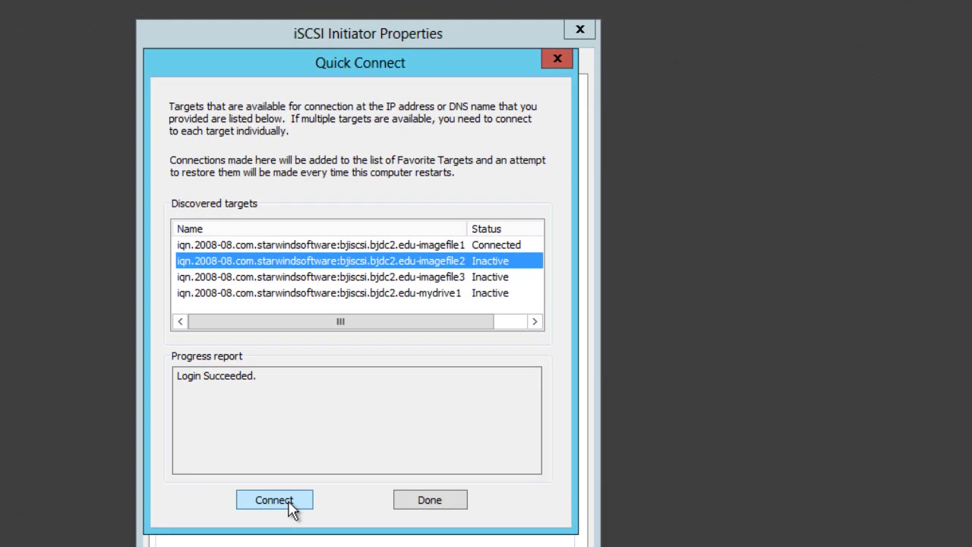
click(296, 544)
click(471, 304)
click(294, 494)
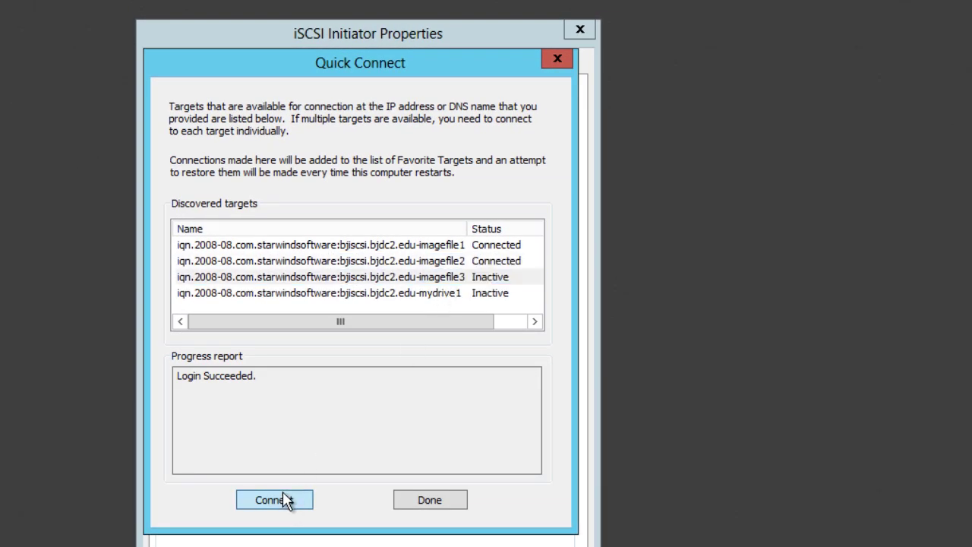
click(446, 500)
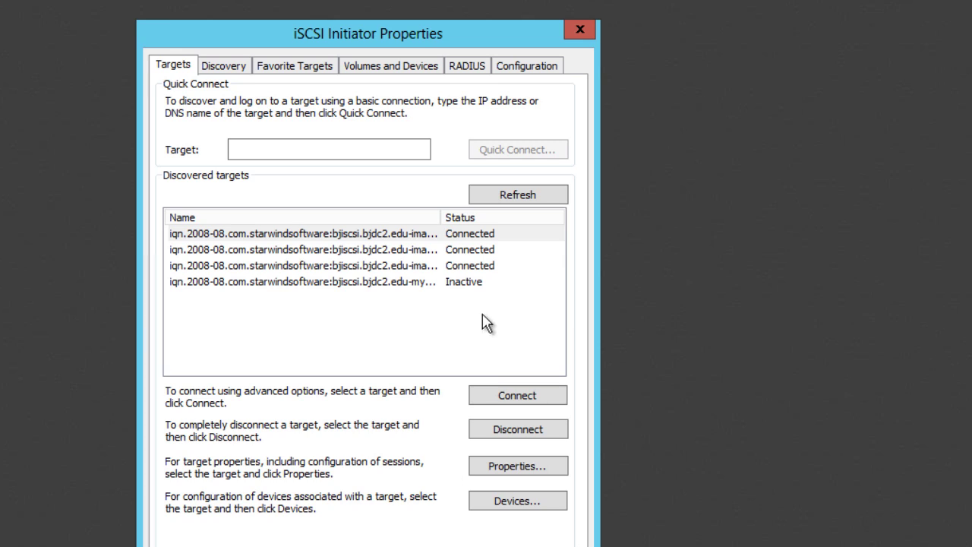
Auto-configure Volumes and Devices to add the three imagefile disks, then close the initiator
click(398, 70)
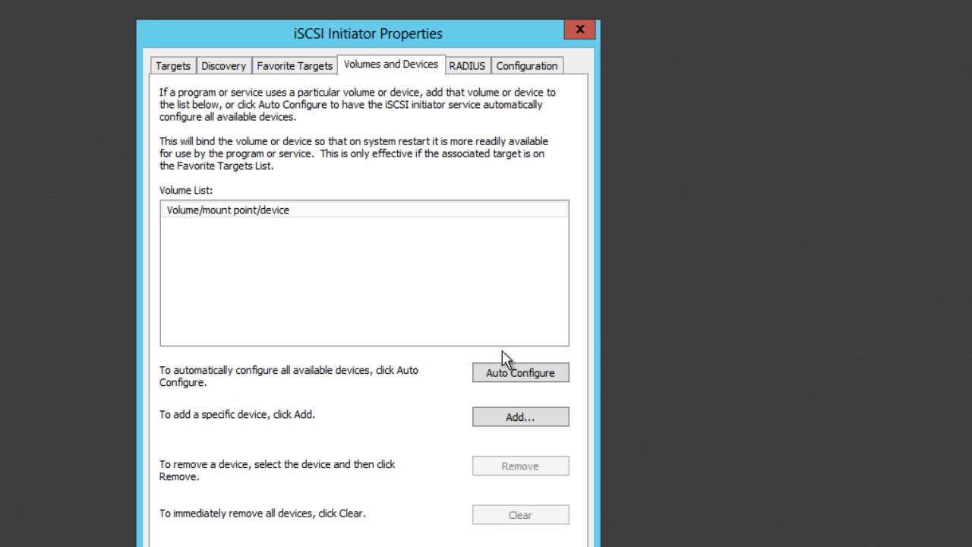
click(507, 373)
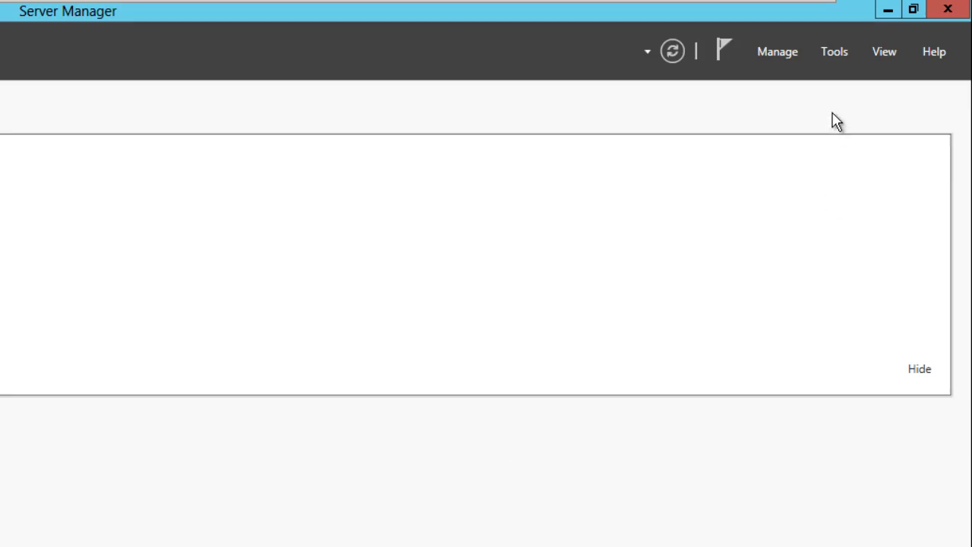
Open a maximized Computer Management at Disk Management, showing three offline 5.00 GB disks
click(833, 53)
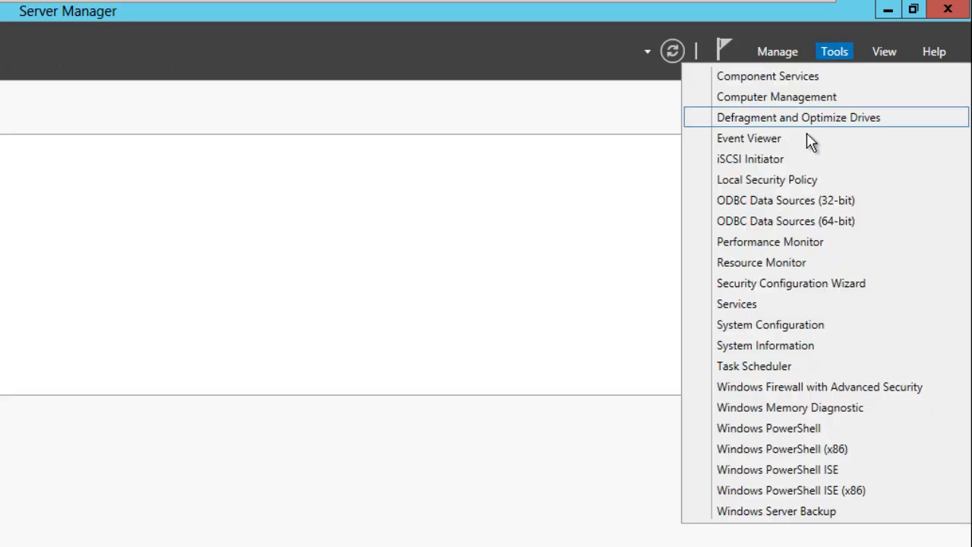
click(806, 103)
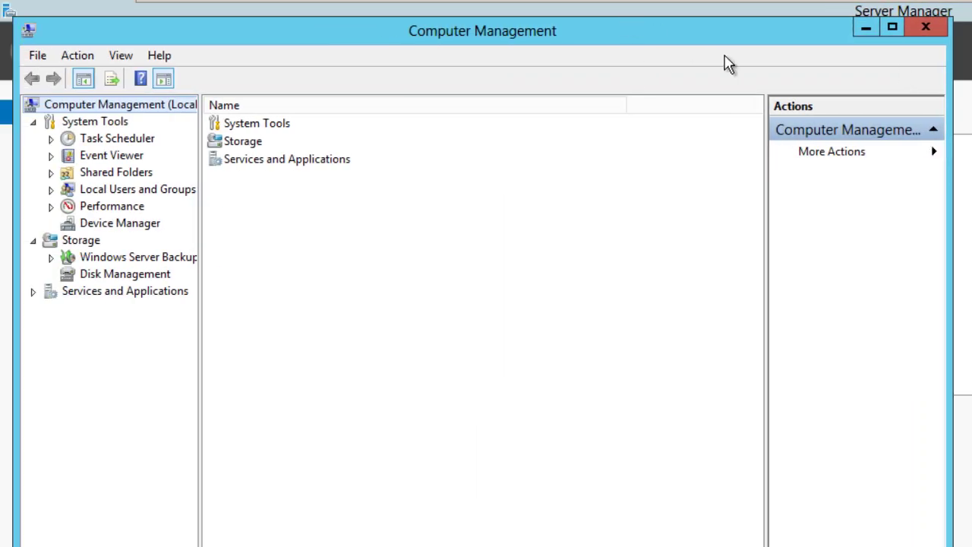
click(893, 27)
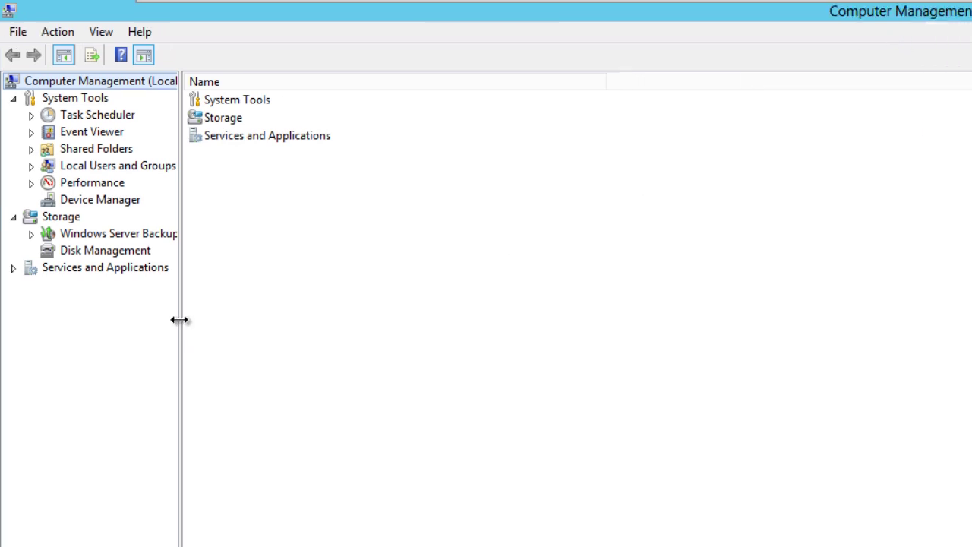
drag(180, 319, 263, 326)
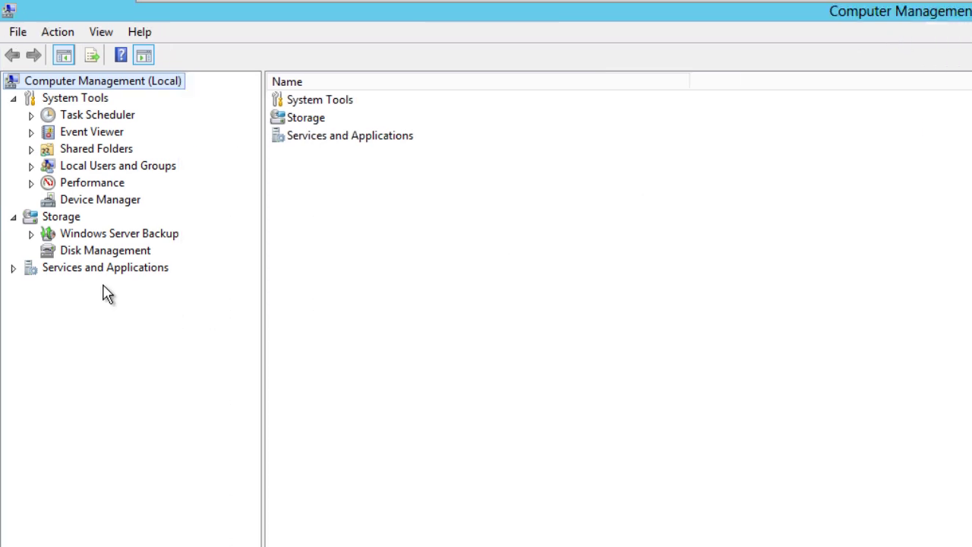
click(105, 253)
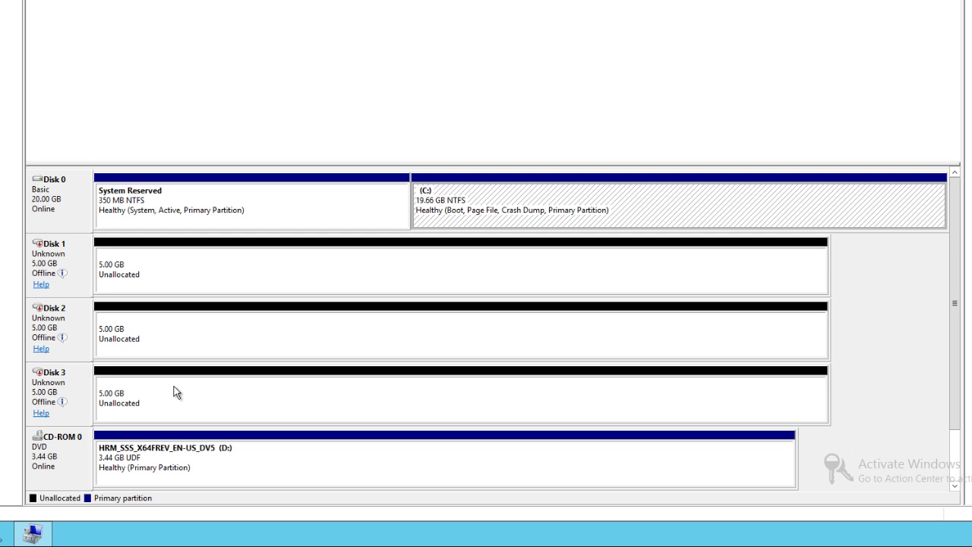
Bring Disks 1, 2 and 3 online, then start initializing all three
click(76, 259)
right_click(76, 254)
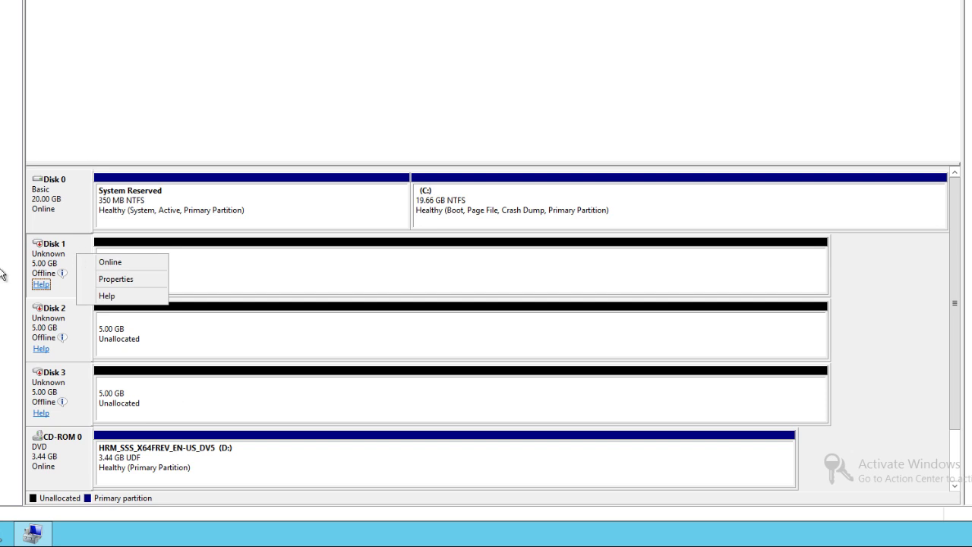
click(104, 263)
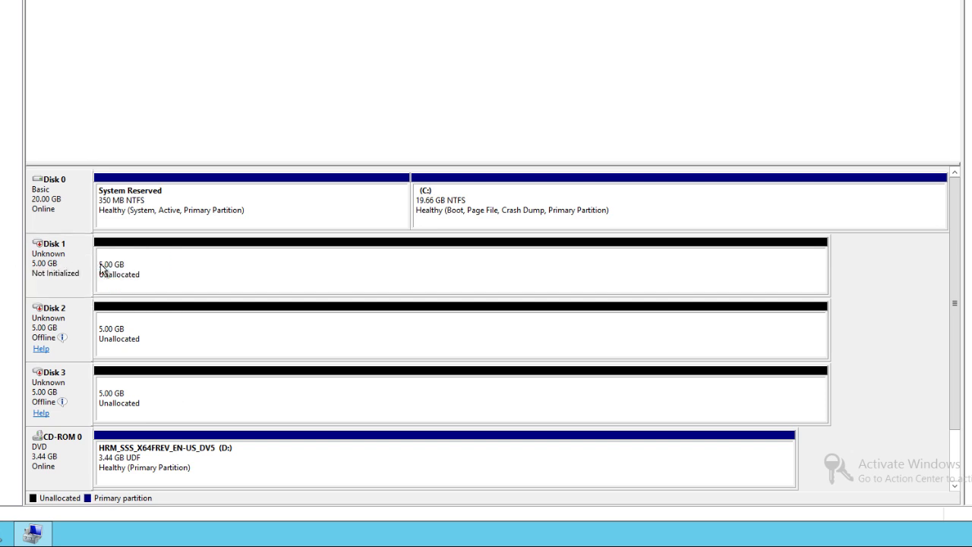
right_click(79, 334)
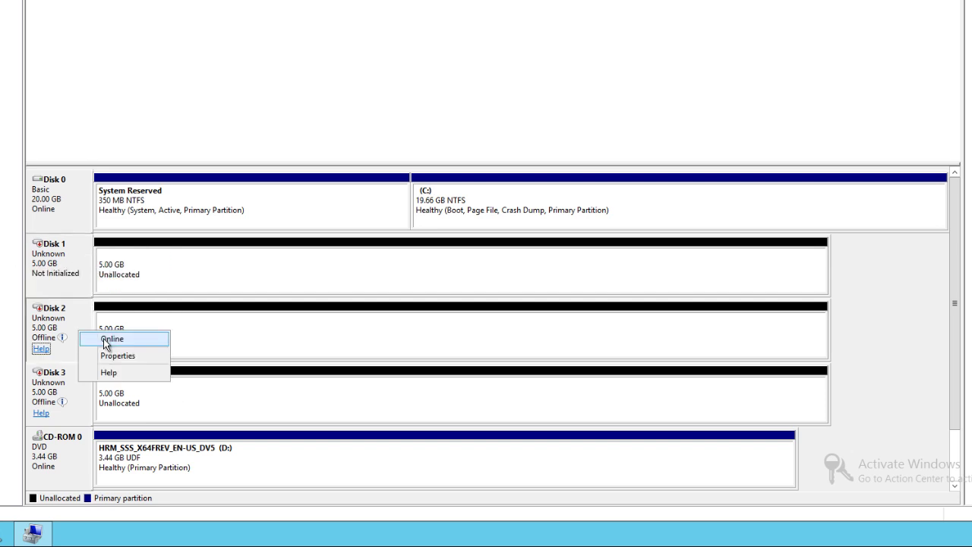
click(104, 341)
right_click(86, 386)
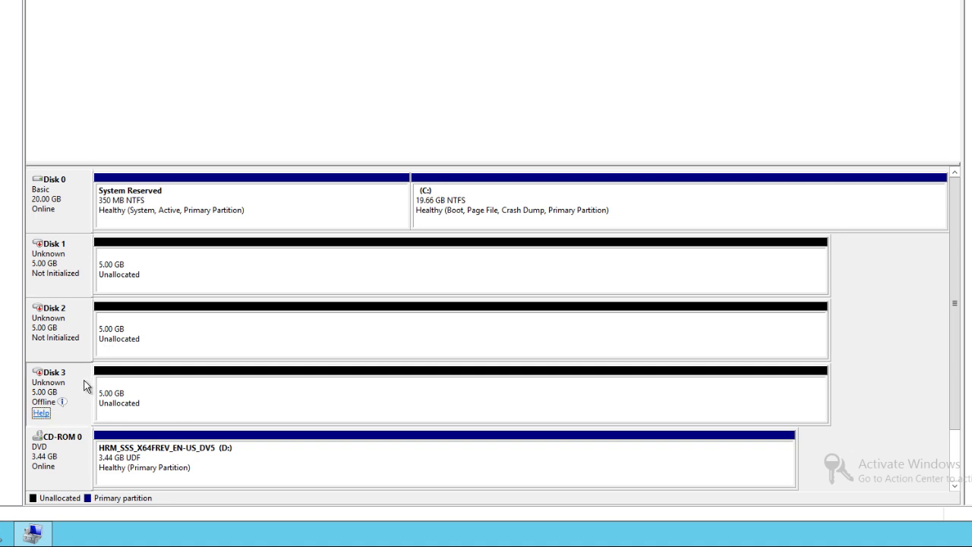
click(113, 389)
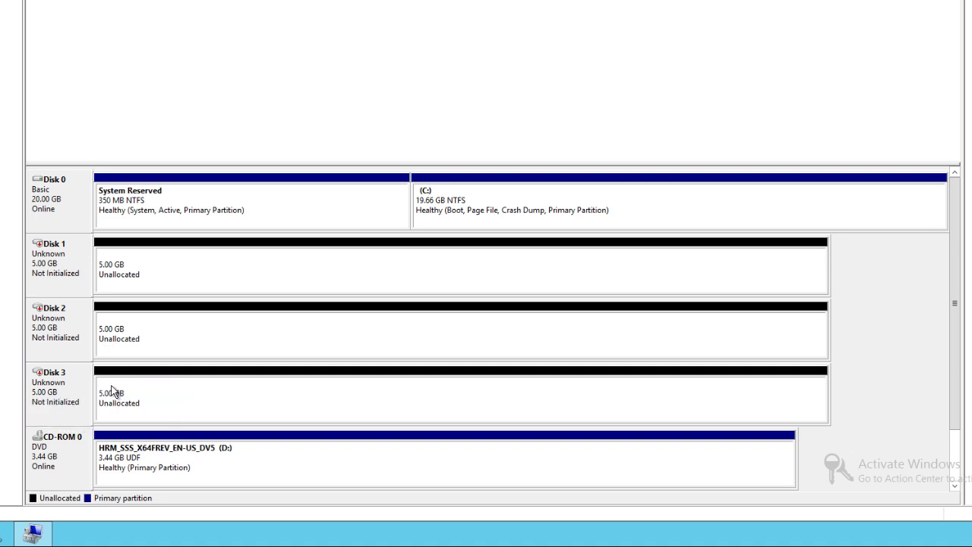
right_click(83, 259)
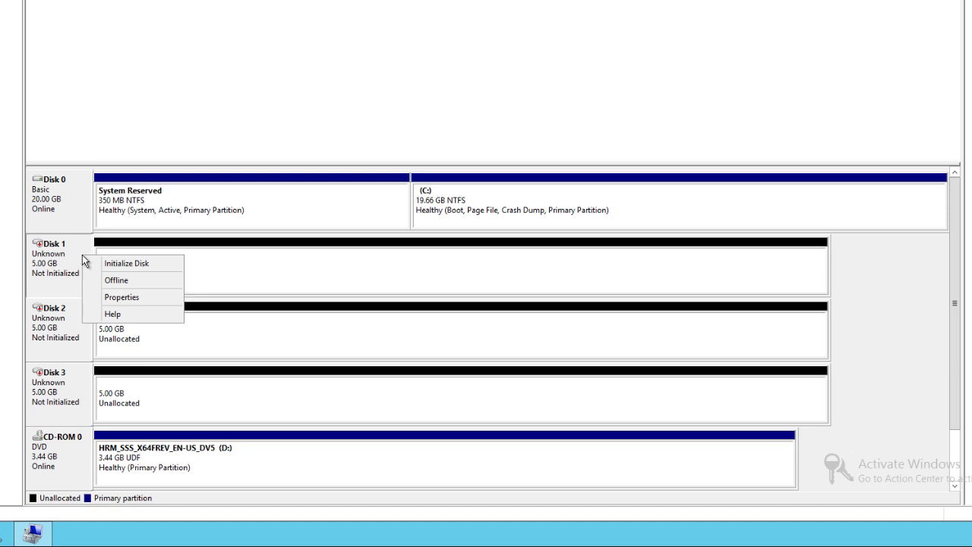
click(110, 263)
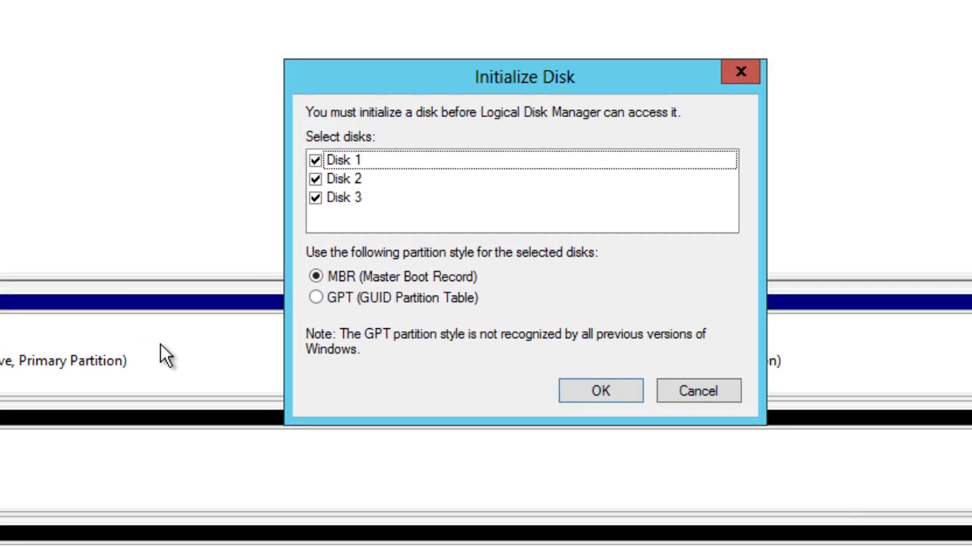
Initialize Disks 1–3 with the GPT (GUID Partition Table) partition style
click(316, 298)
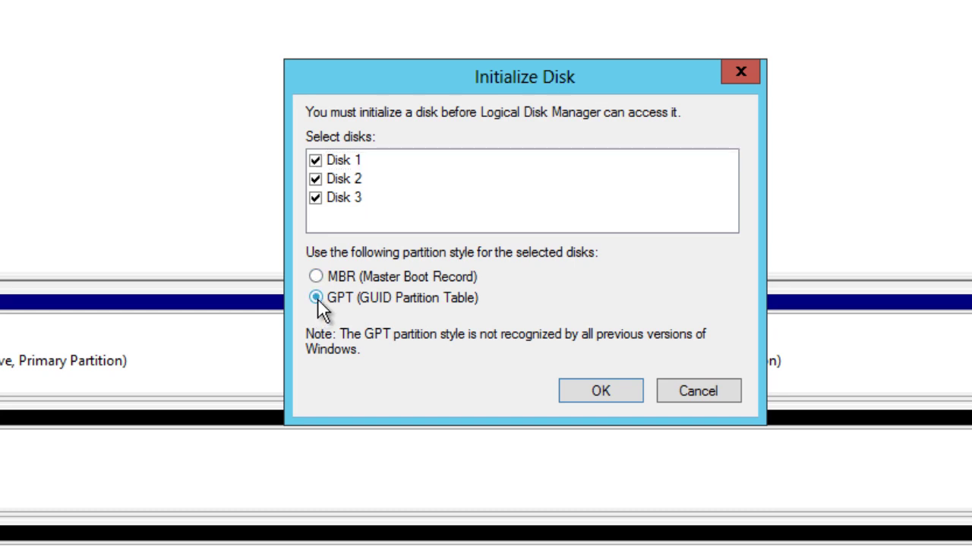
click(582, 393)
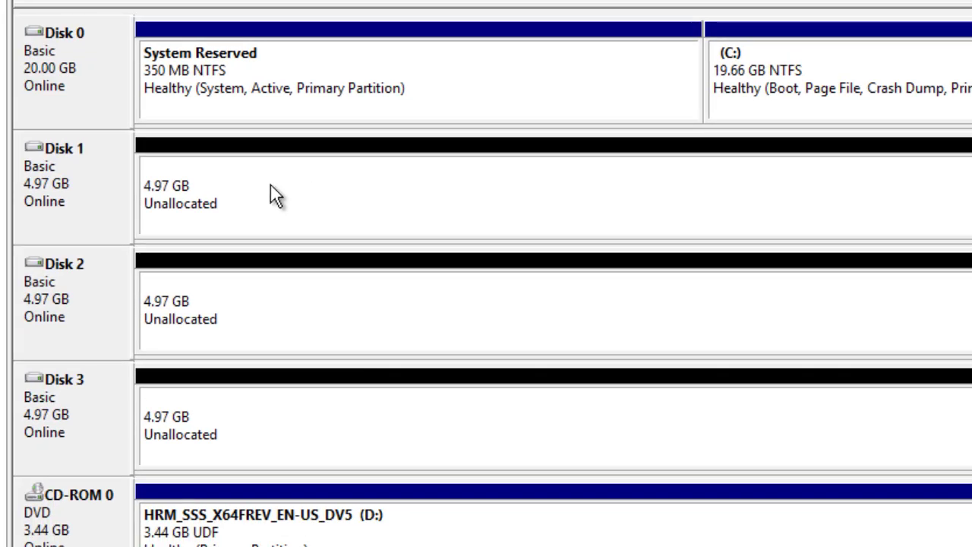
Create a new simple volume on Disk 1 as drive E: labelled s1
click(314, 173)
right_click(314, 172)
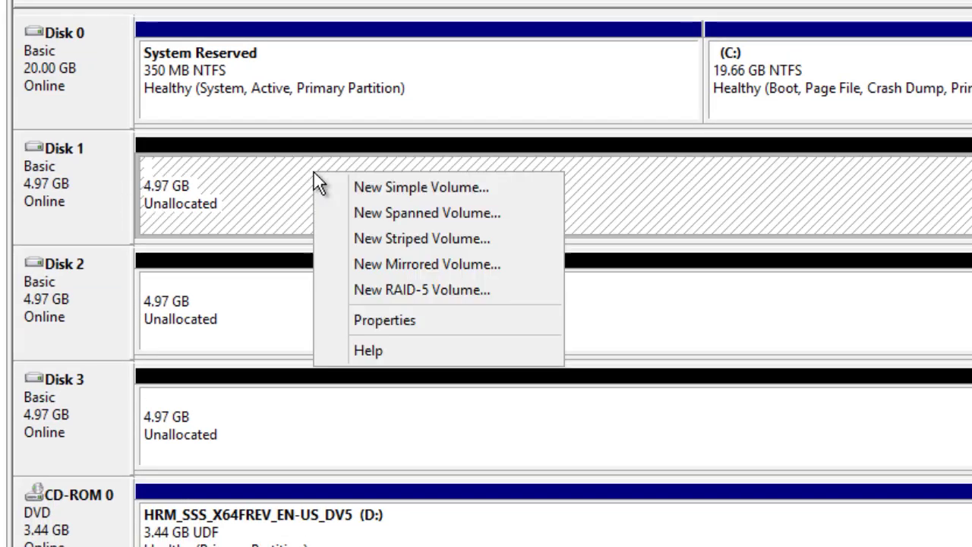
click(356, 187)
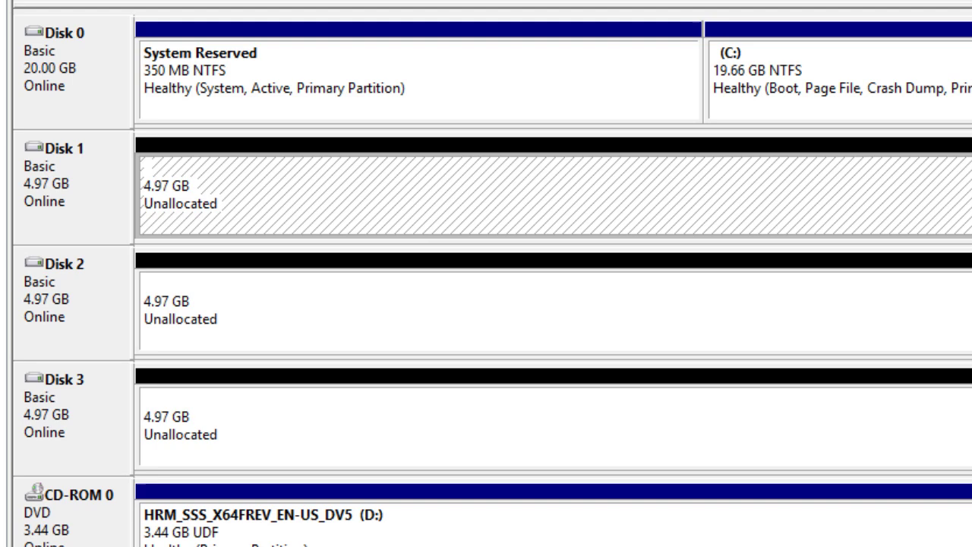
click(505, 260)
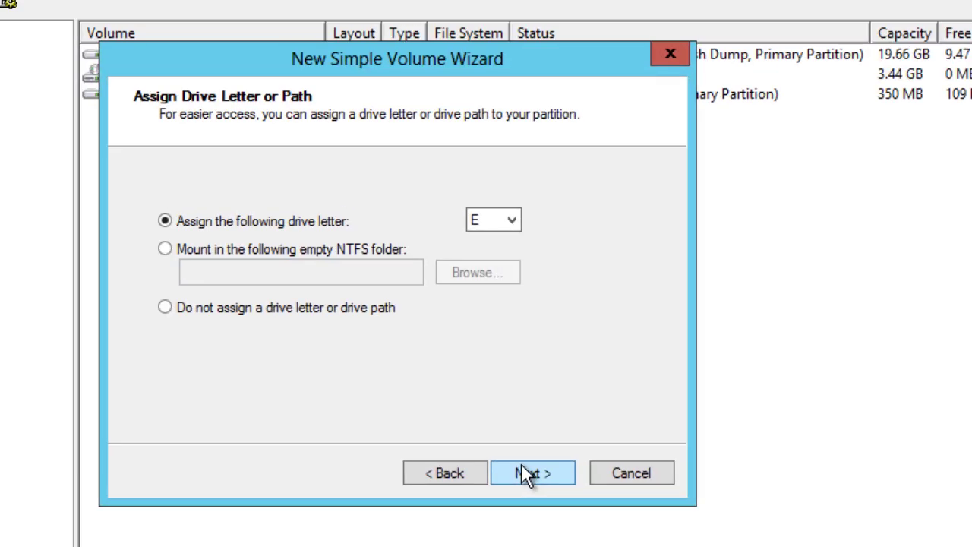
click(506, 260)
drag(456, 335, 237, 340)
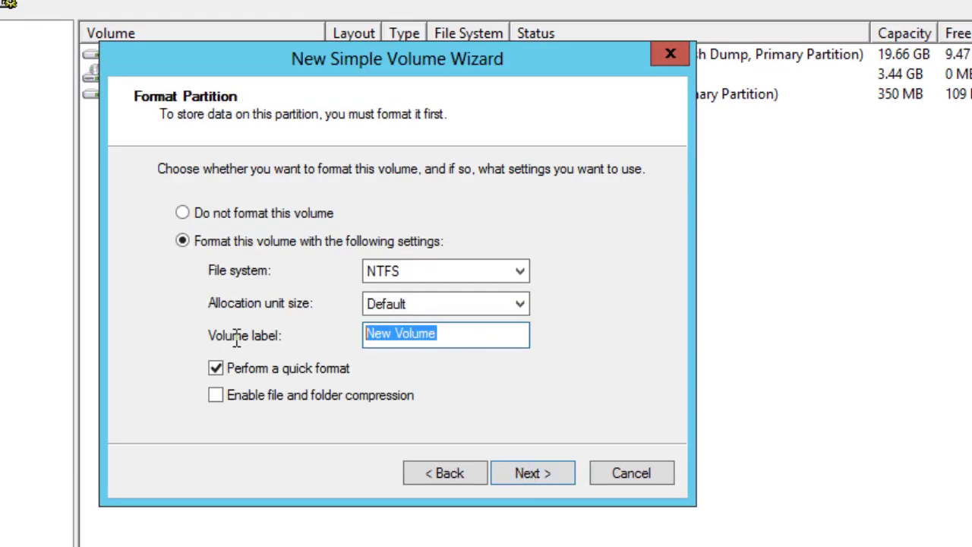
text(s1)
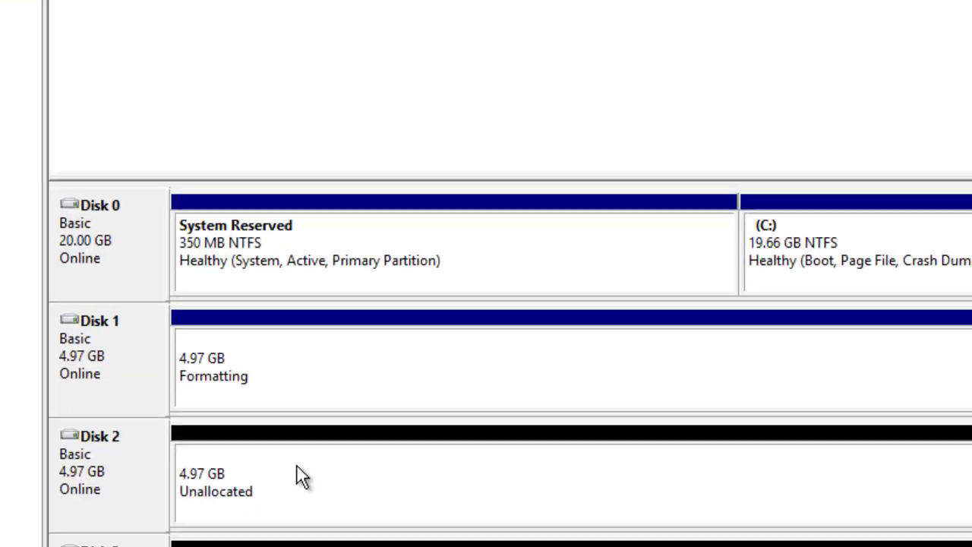
Create a new simple volume on Disk 2 labelled s2
right_click(284, 266)
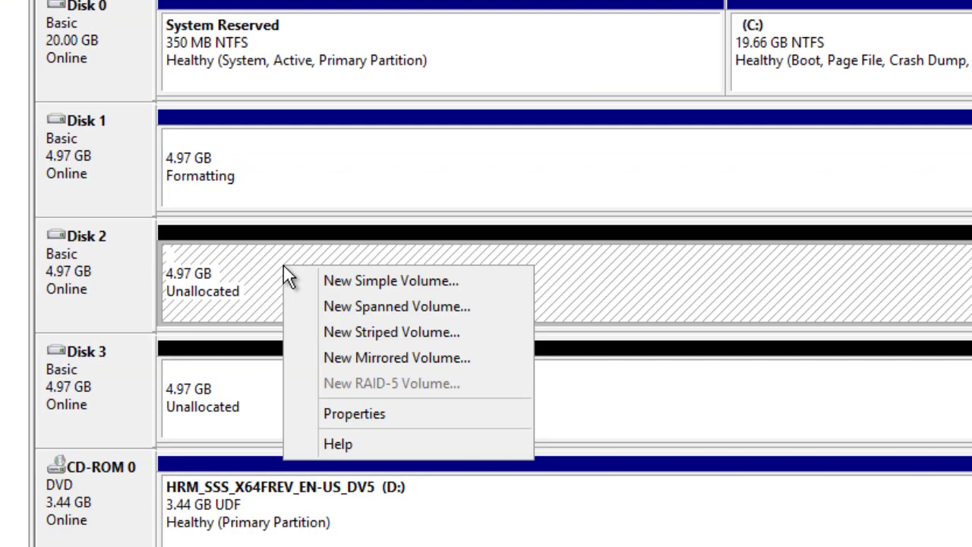
click(312, 275)
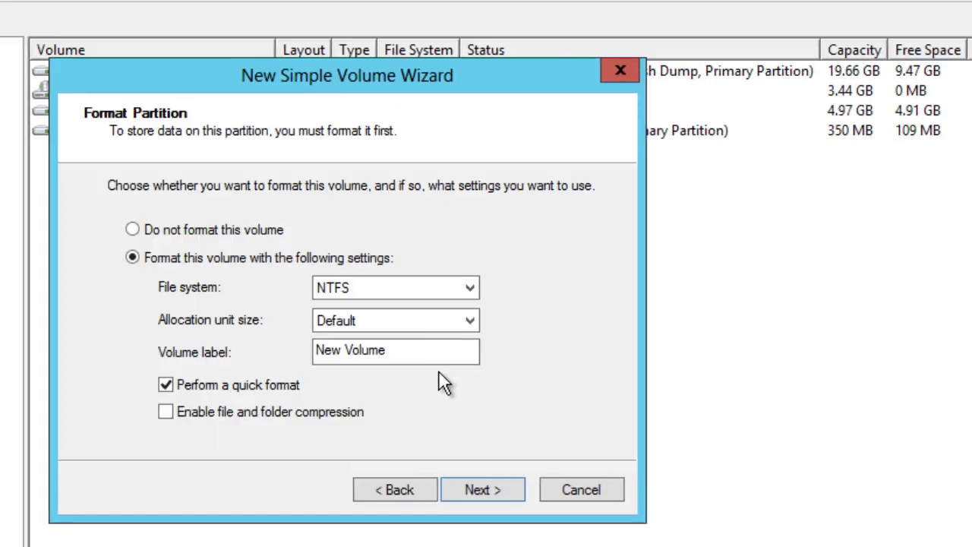
drag(427, 358, 276, 351)
text(s2)
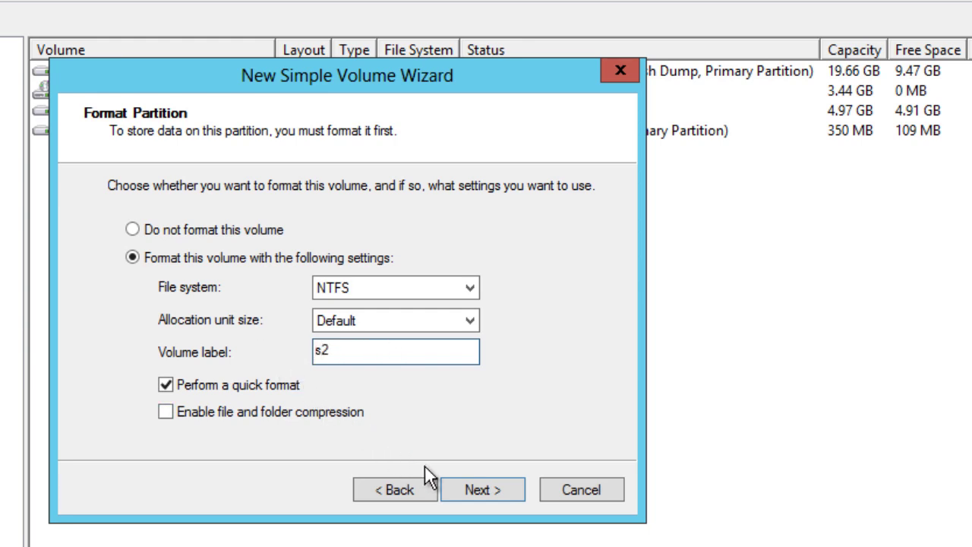
click(456, 488)
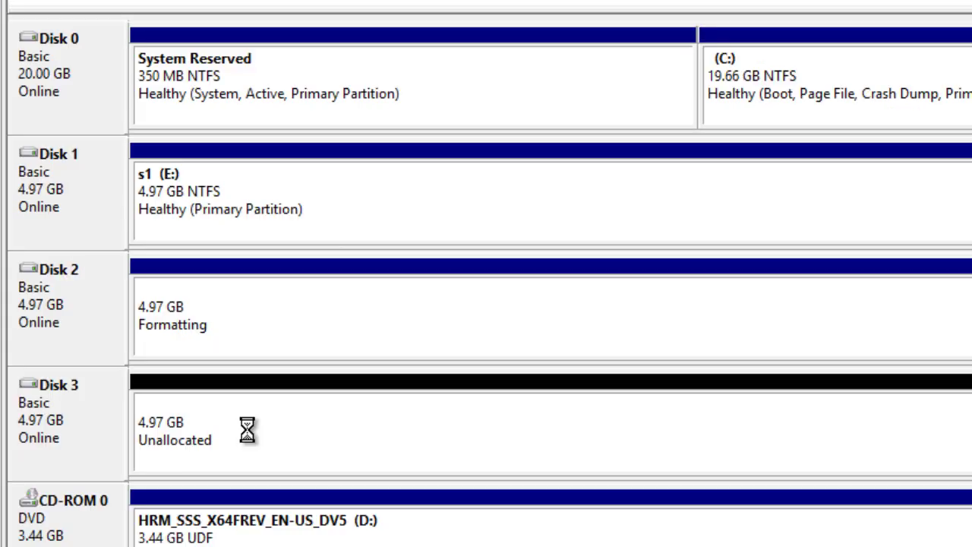
Create a new simple volume on Disk 3 labelled s3
right_click(246, 434)
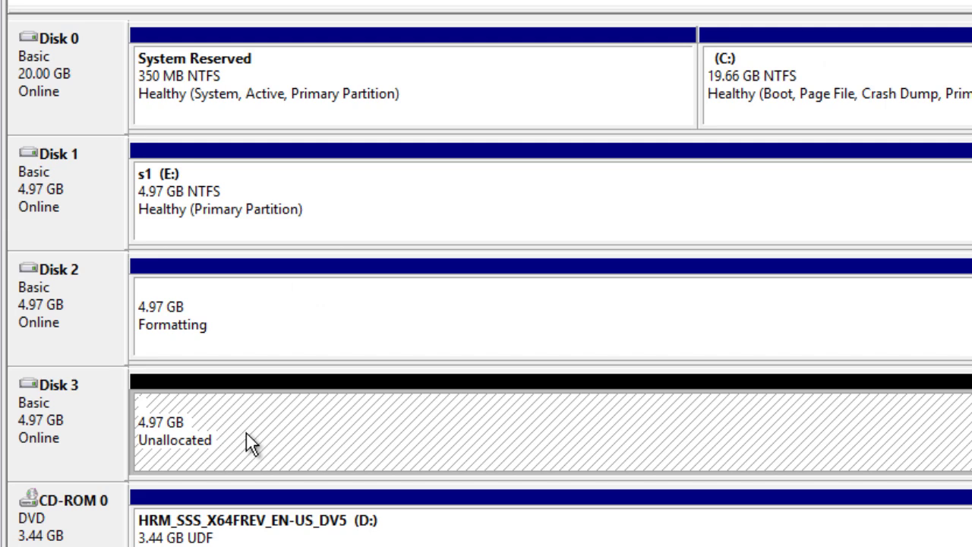
click(272, 448)
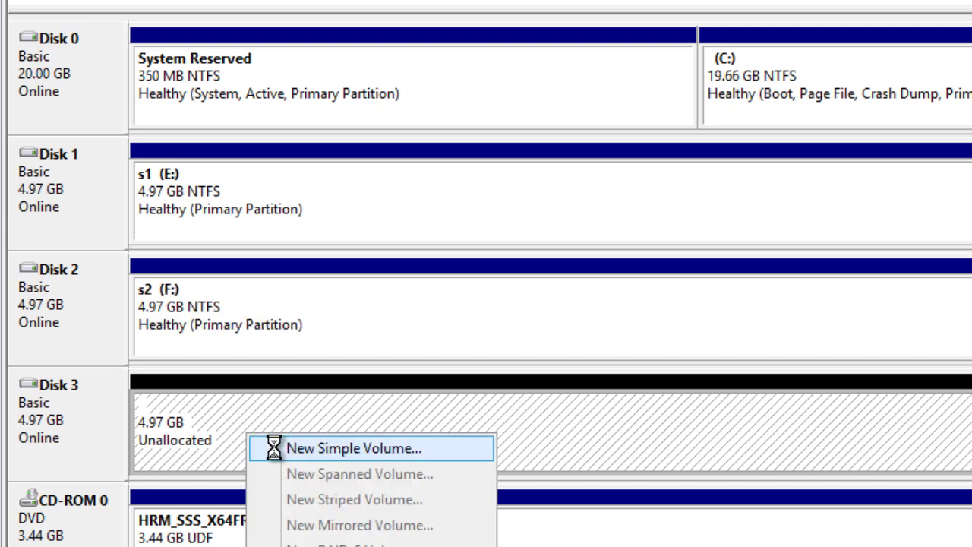
right_click(314, 418)
click(356, 437)
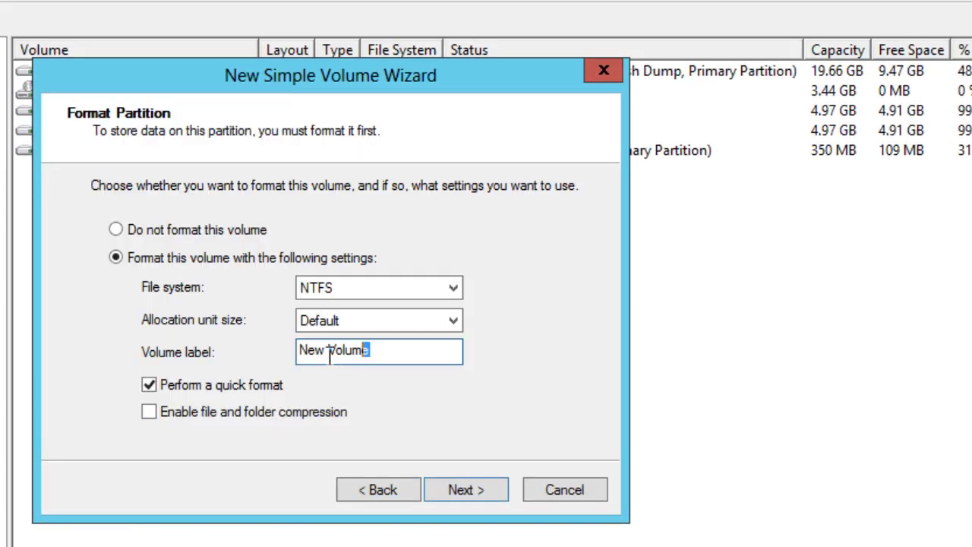
drag(369, 352, 245, 354)
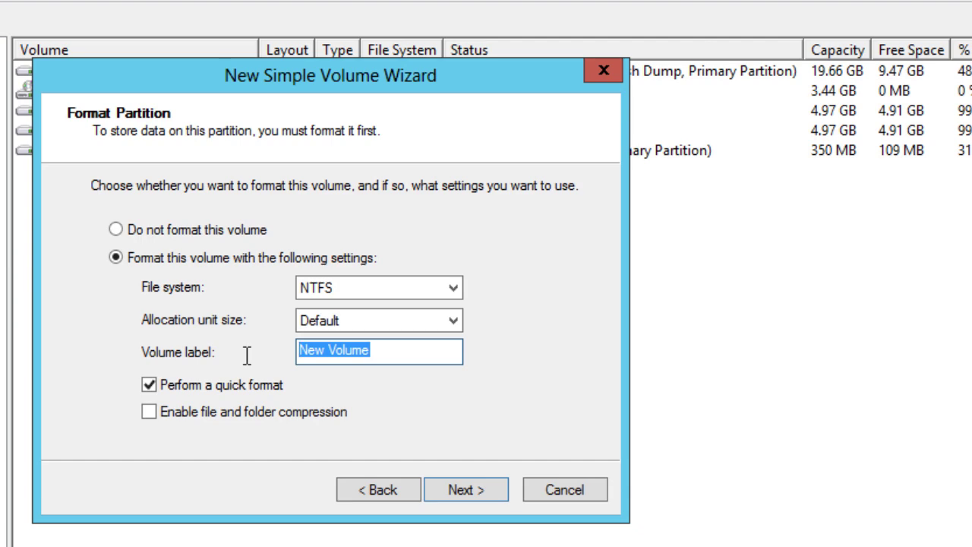
text(s3)
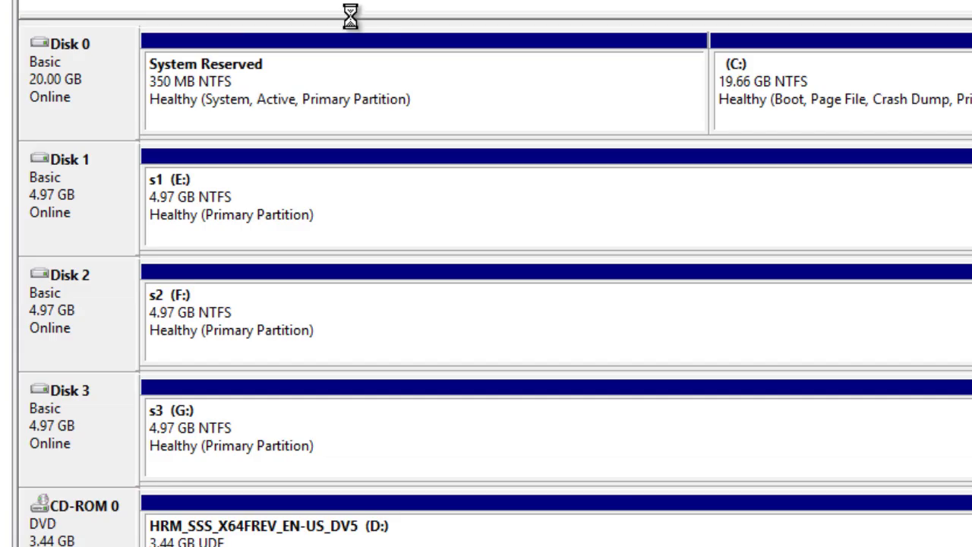
Set Disk 1, Disk 2 and Disk 3 Offline, leaving only C:, D: and System Reserved
right_click(120, 211)
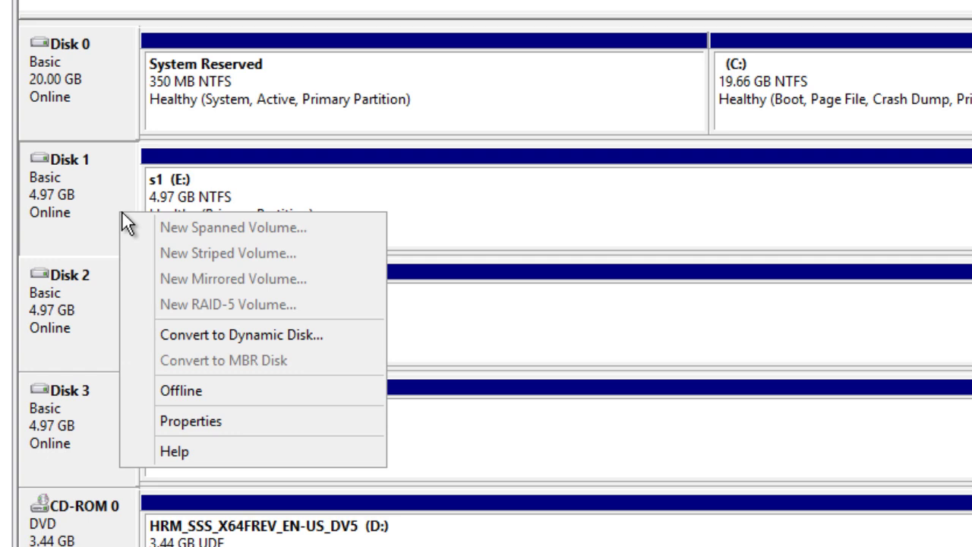
click(176, 388)
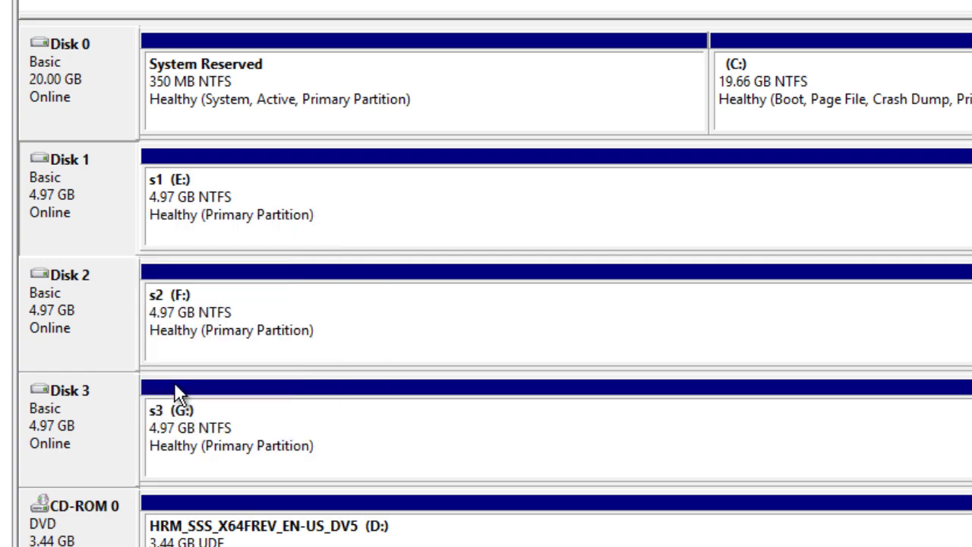
right_click(128, 323)
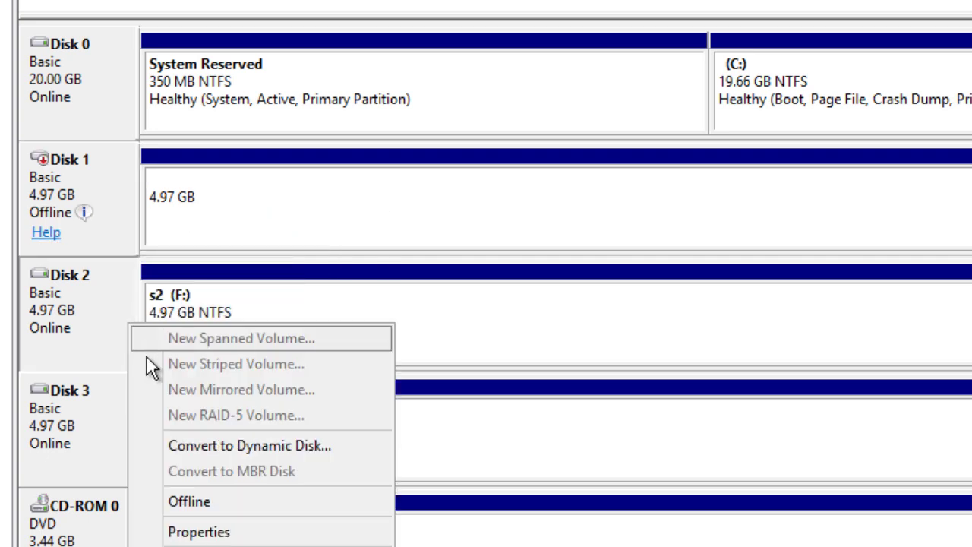
click(189, 503)
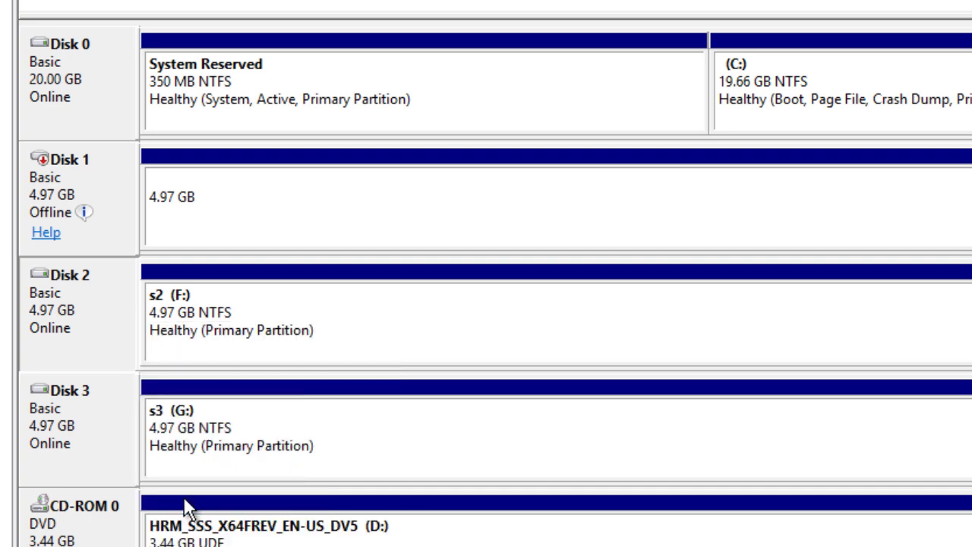
right_click(111, 420)
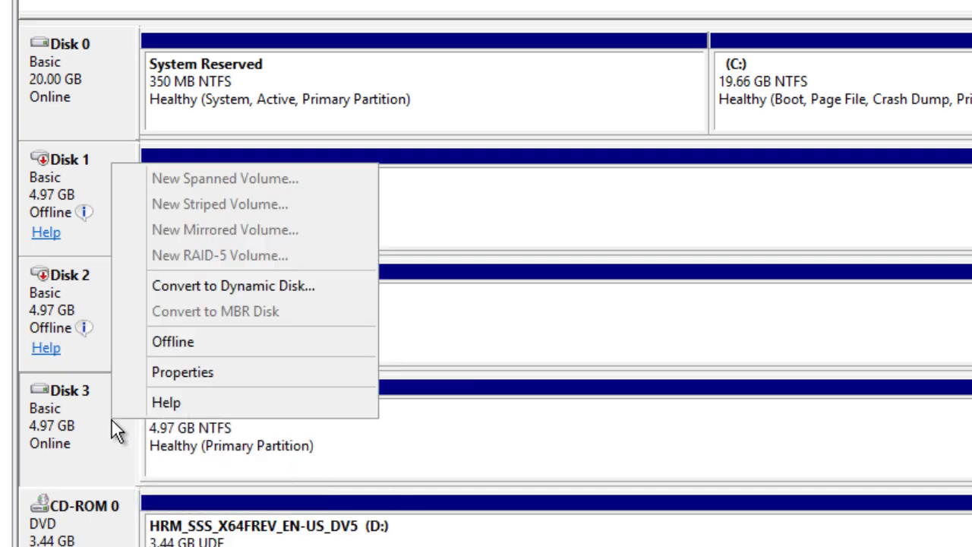
click(154, 348)
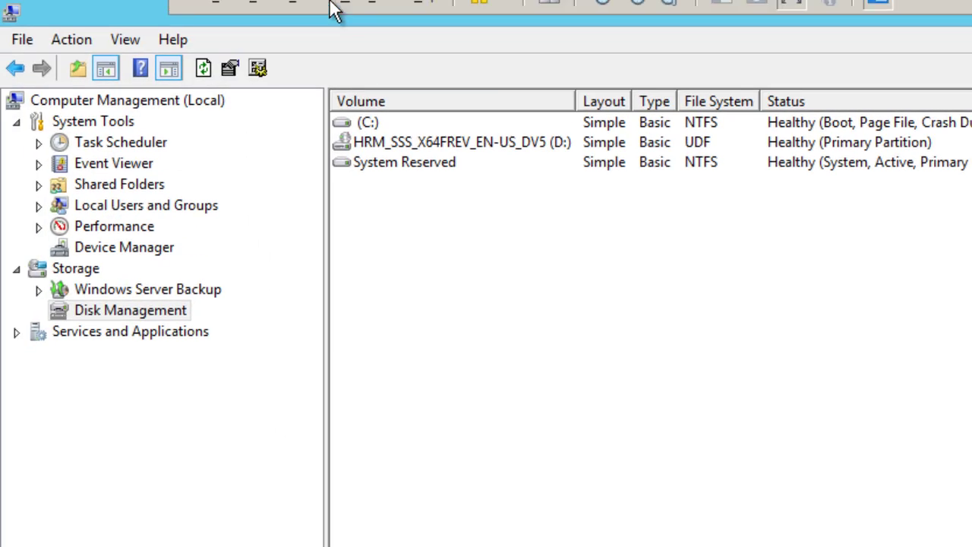
Switch to the bj-node2 VM and launch iSCSI Initiator from a Start screen search
mouse_move(335, 9)
click(479, 18)
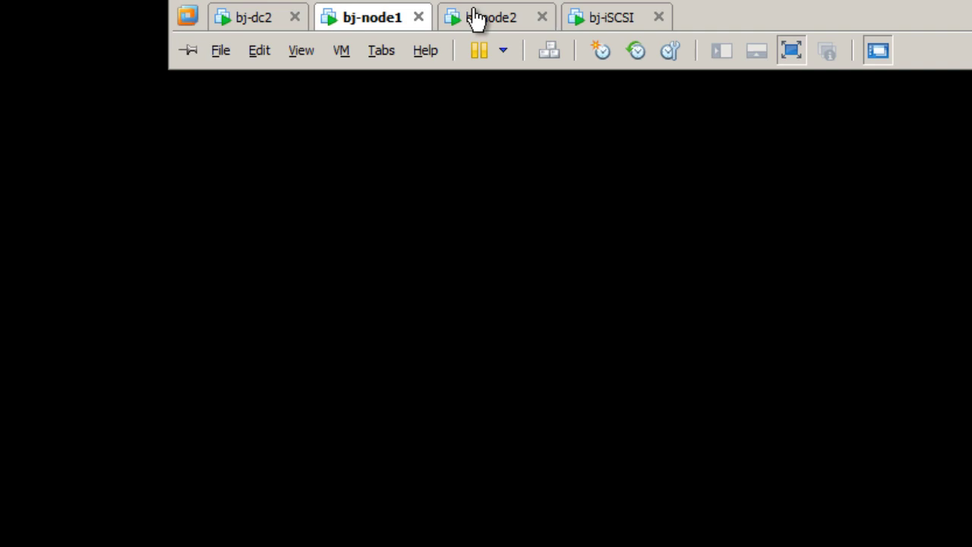
click(476, 18)
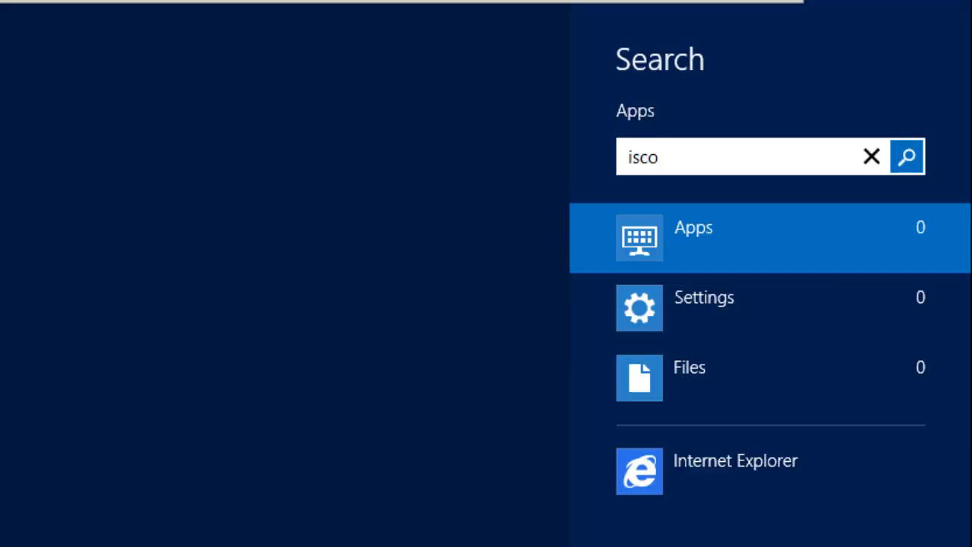
key(BackSpace)
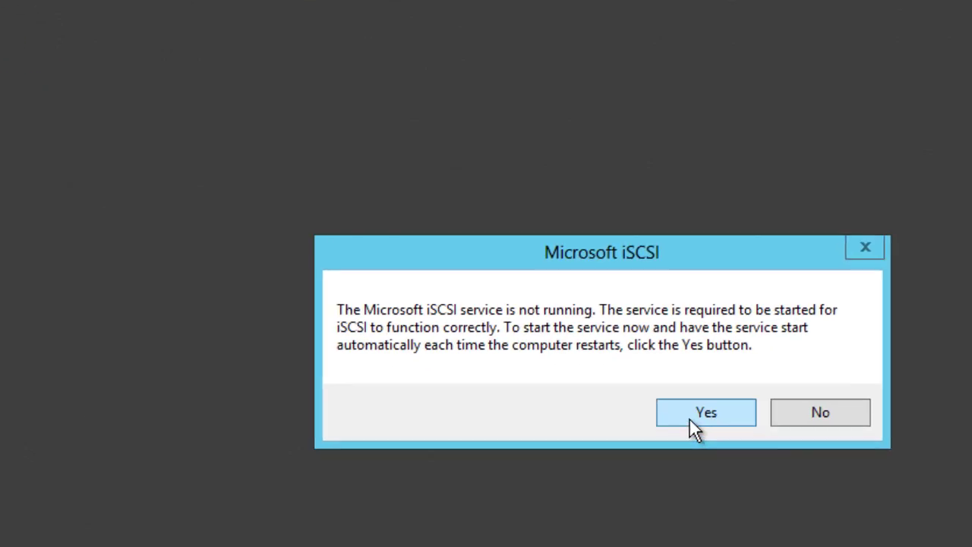
Start the iSCSI service and discover targets at 192.168.129.239
click(699, 414)
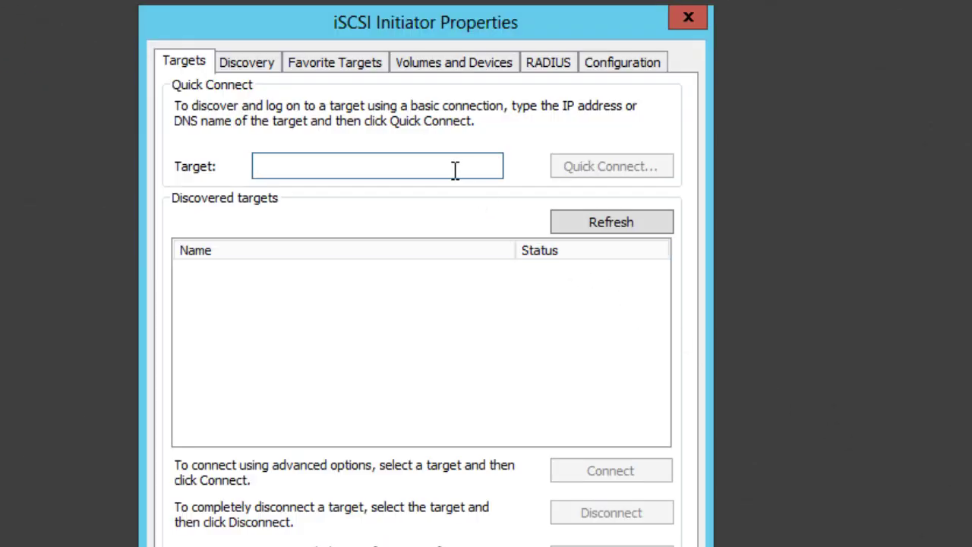
text(192.16)
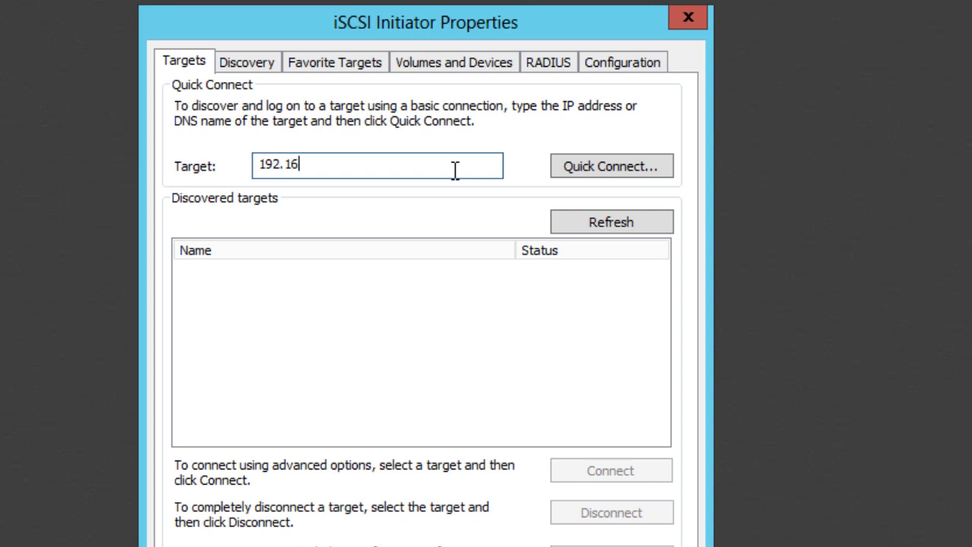
text(8.129.239)
click(564, 168)
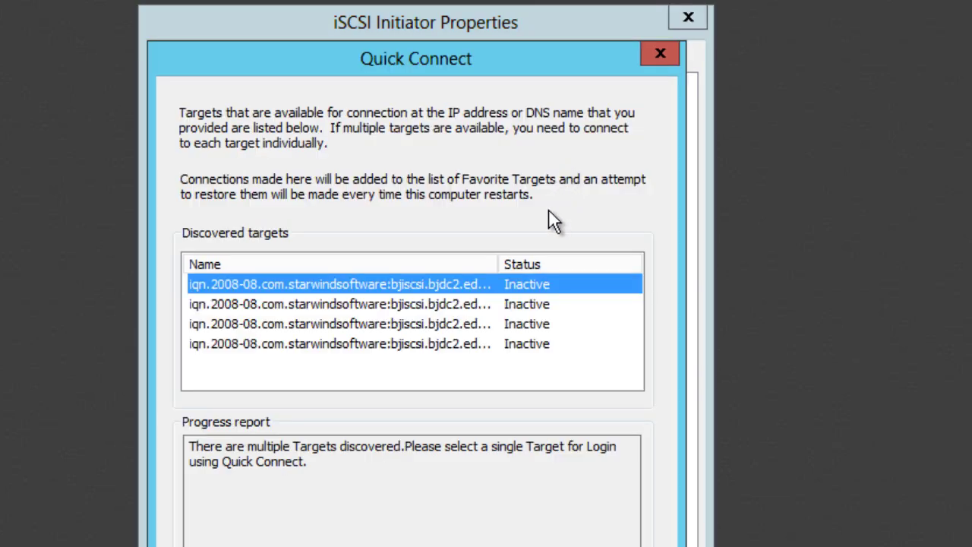
drag(499, 264, 563, 268)
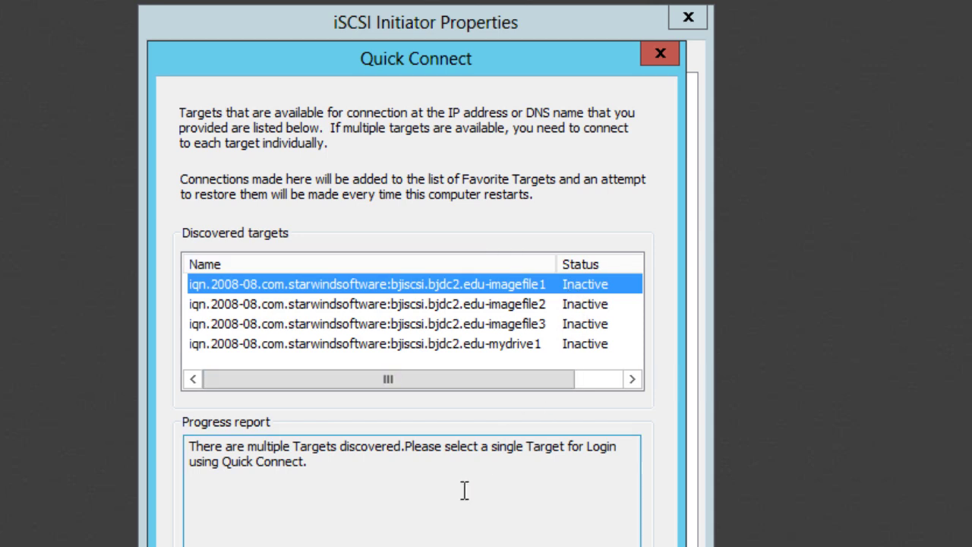
Connect the edu-imagefile1, edu-imagefile2 and edu-imagefile3 targets, leaving mydrive1 inactive
click(388, 545)
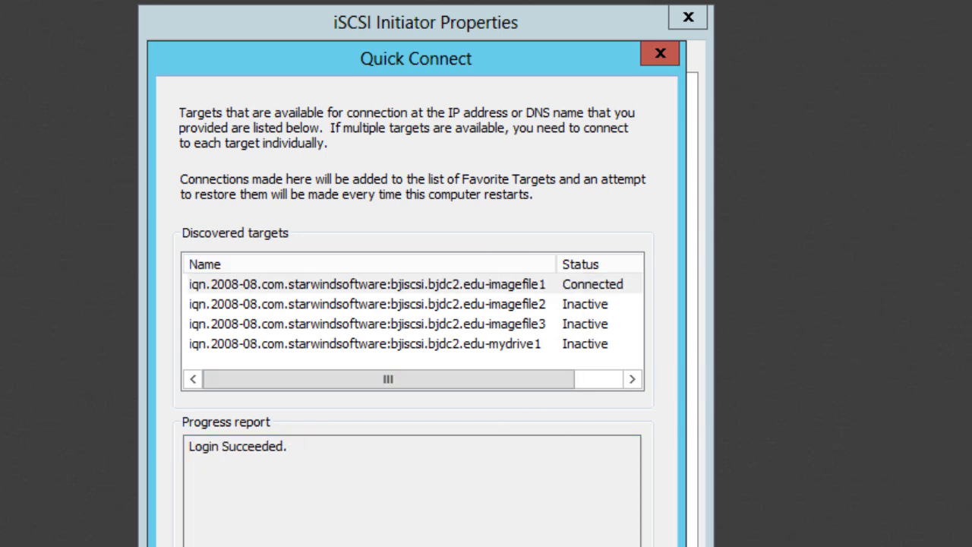
click(403, 308)
click(388, 546)
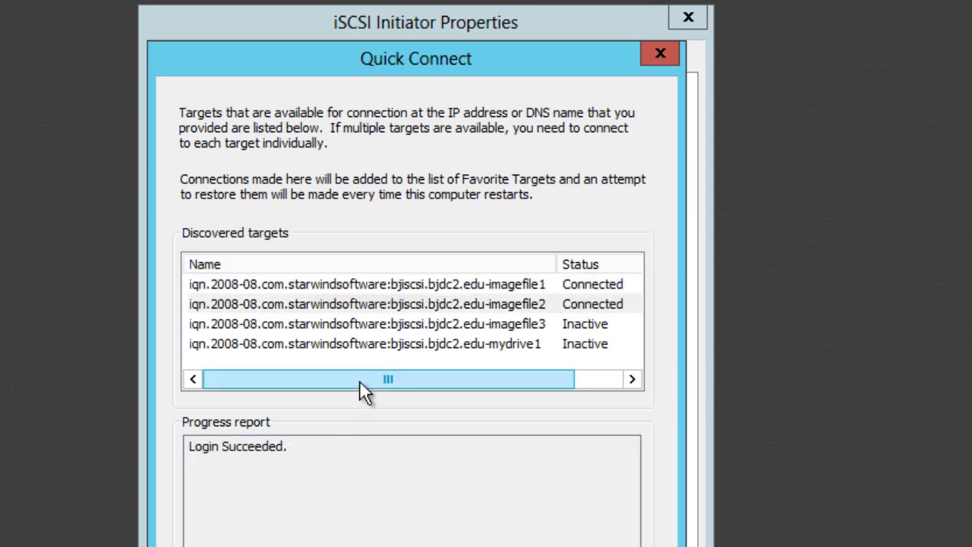
click(367, 323)
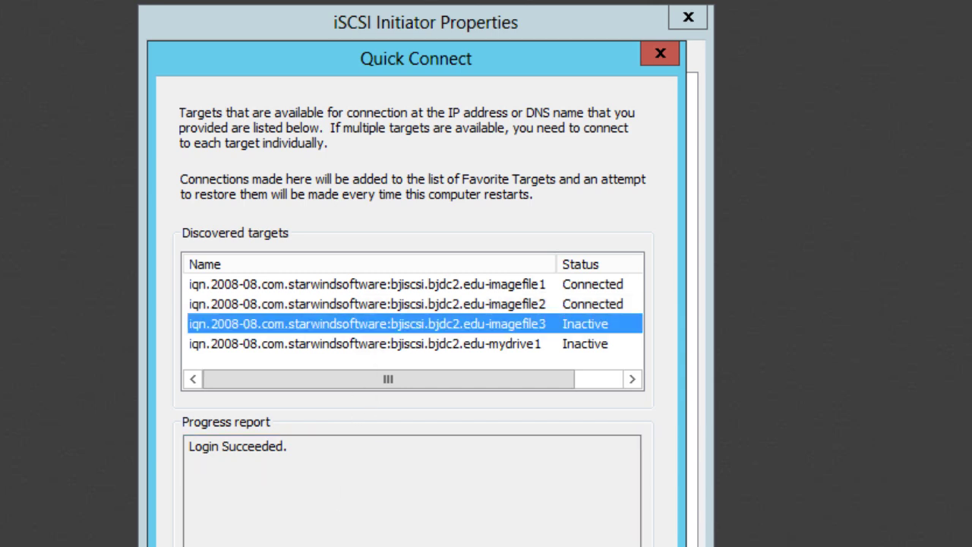
click(388, 545)
key(Escape)
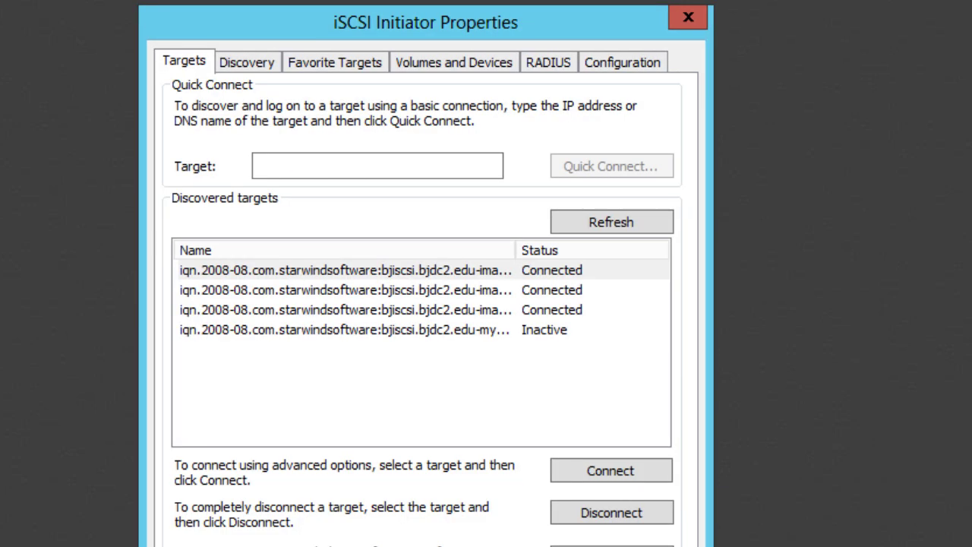
Auto-configure the three connected iSCSI imagefile disks on the Volumes and Devices tab
click(461, 63)
click(576, 442)
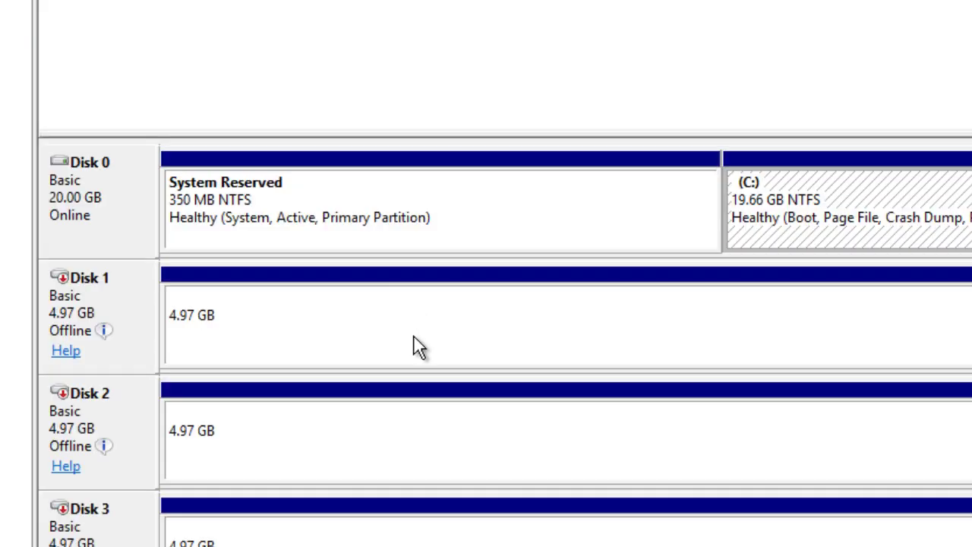
click(424, 357)
click(445, 464)
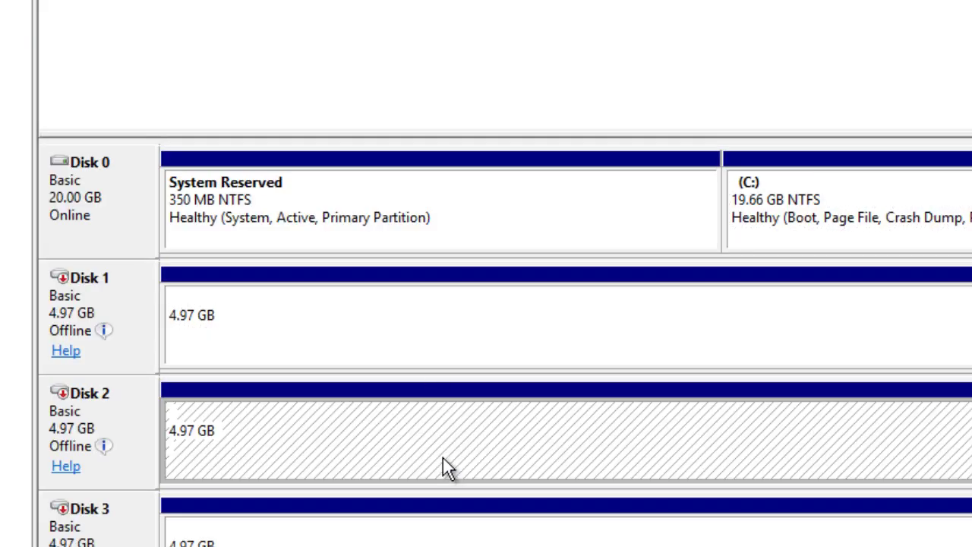
click(464, 541)
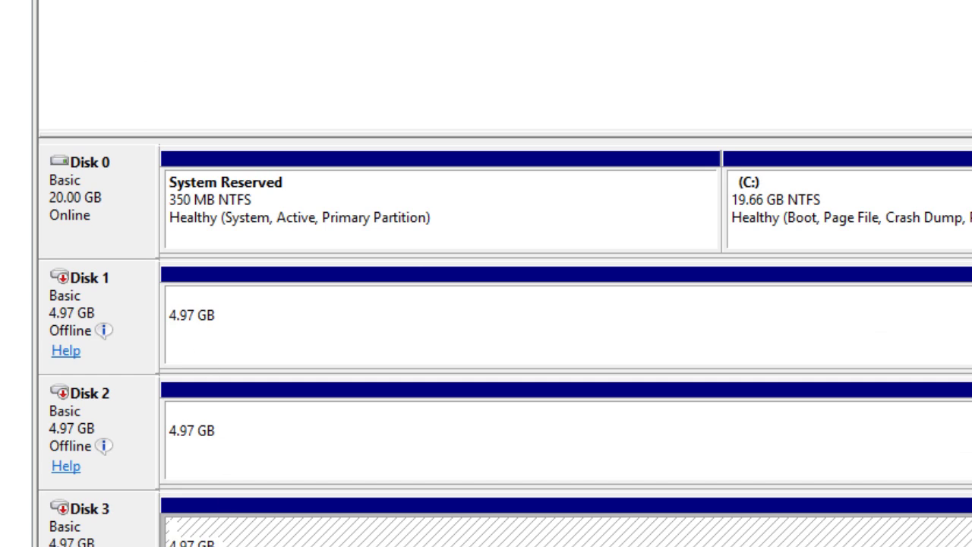